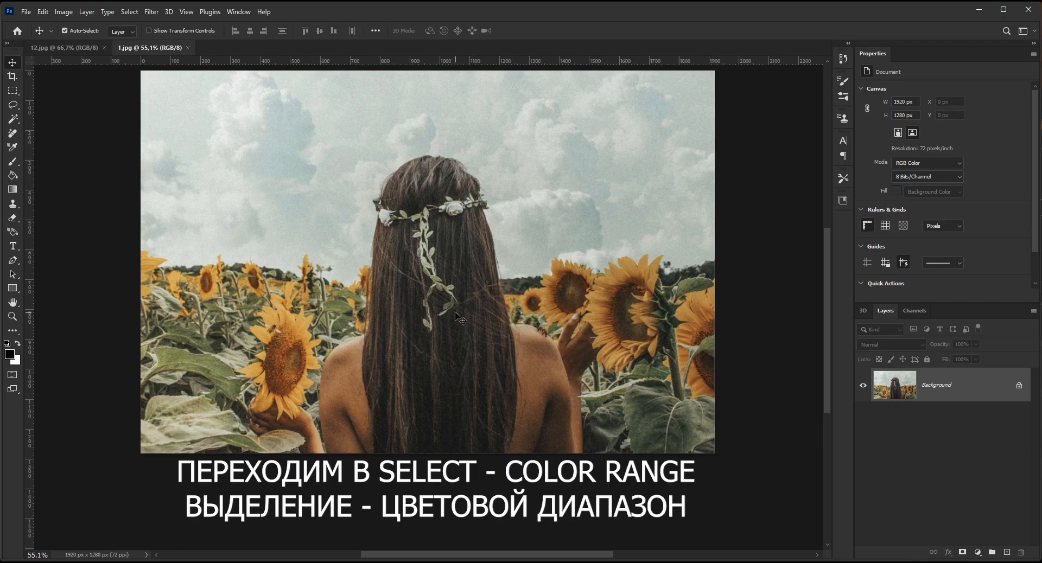
# Start a Color Range selection with Sampled Colors and sample the bright yellow petals of the large sunflower beside the woman's left shoulder.
pyautogui.click(129, 11)
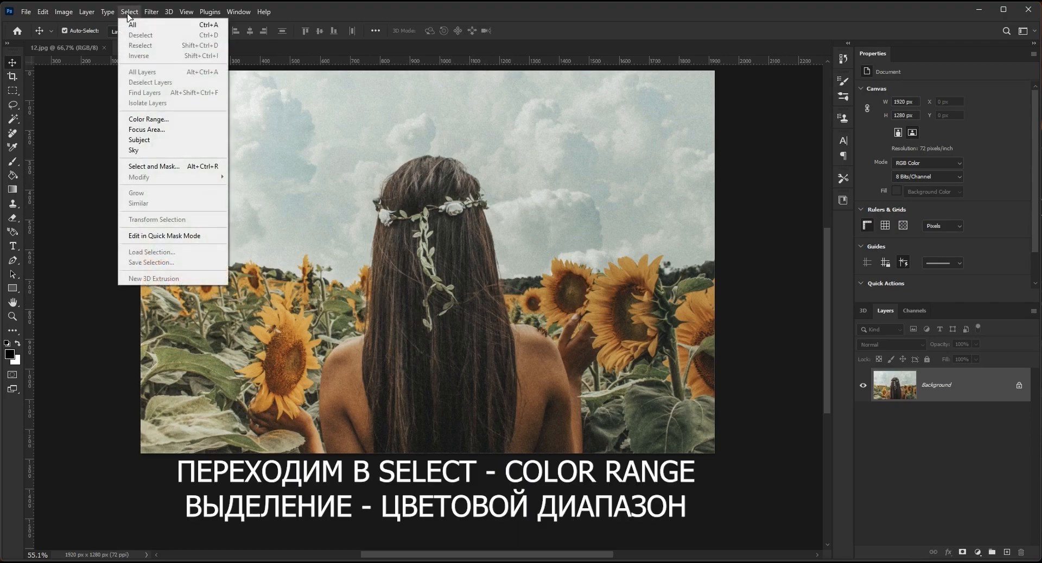
pyautogui.click(185, 120)
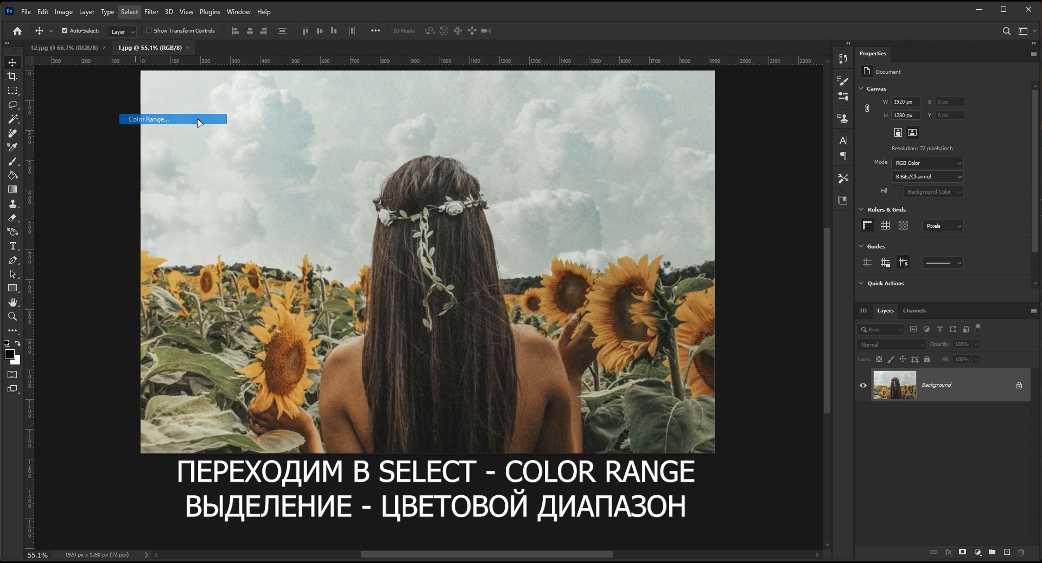
pyautogui.moveTo(458, 125); pyautogui.dragTo(641, 98)
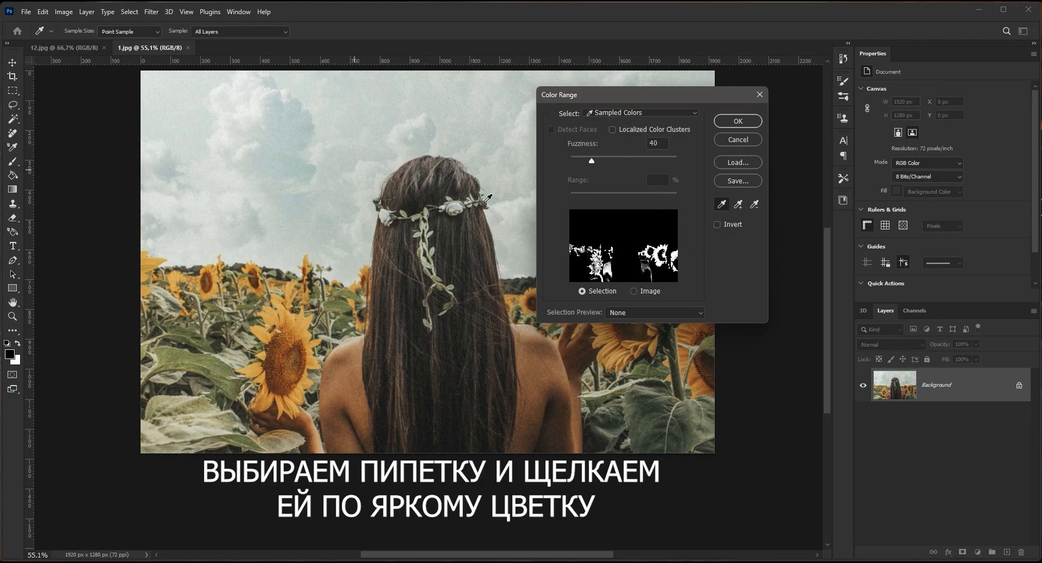
pyautogui.click(304, 327)
pyautogui.click(308, 322)
pyautogui.click(309, 321)
pyautogui.click(311, 320)
pyautogui.click(310, 324)
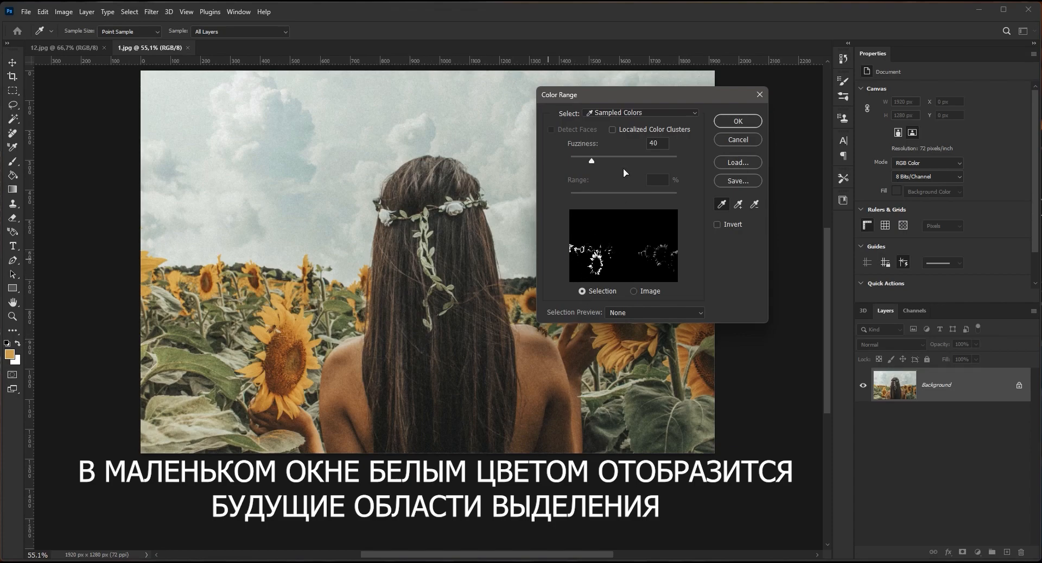
# Add a darker sunflower petal tone to the Color Range sample, set Fuzziness to 76, and create the selection.
pyautogui.moveTo(647, 96); pyautogui.dragTo(227, 86)
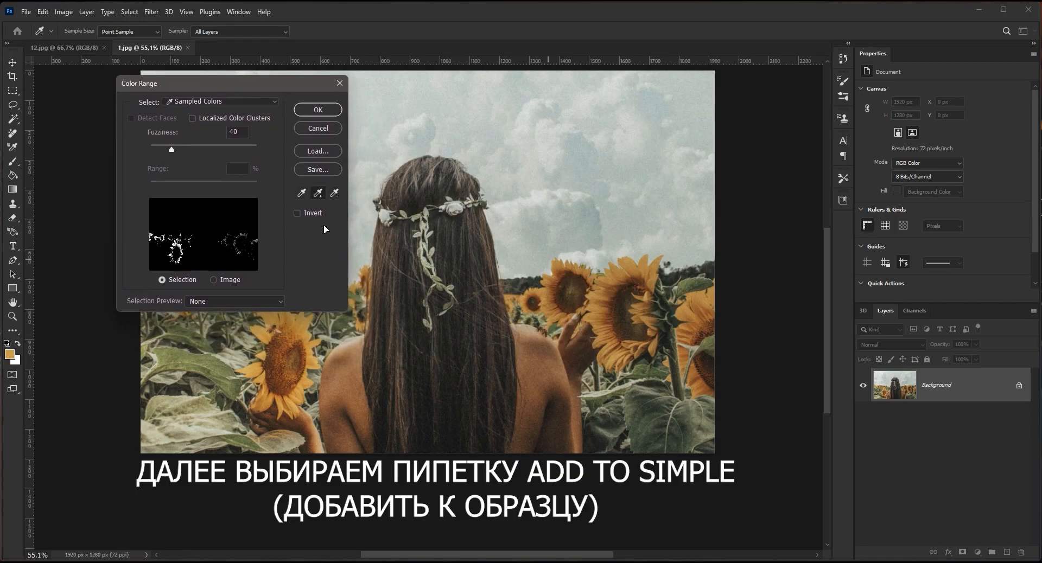
pyautogui.click(601, 320)
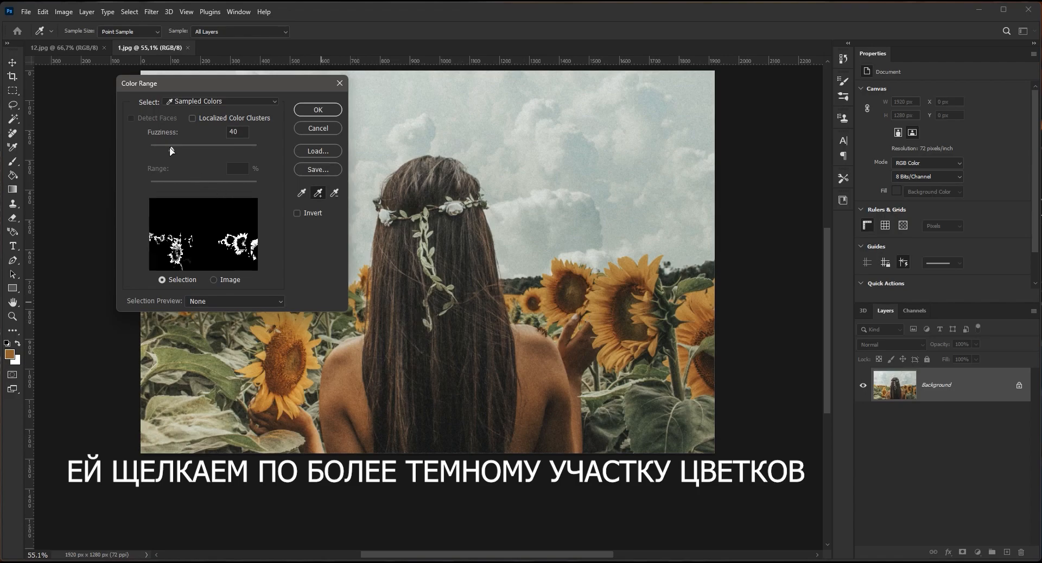
pyautogui.moveTo(186, 155)
pyautogui.mouseDown()
pyautogui.moveTo(199, 156)
pyautogui.moveTo(191, 156)
pyautogui.mouseUp()
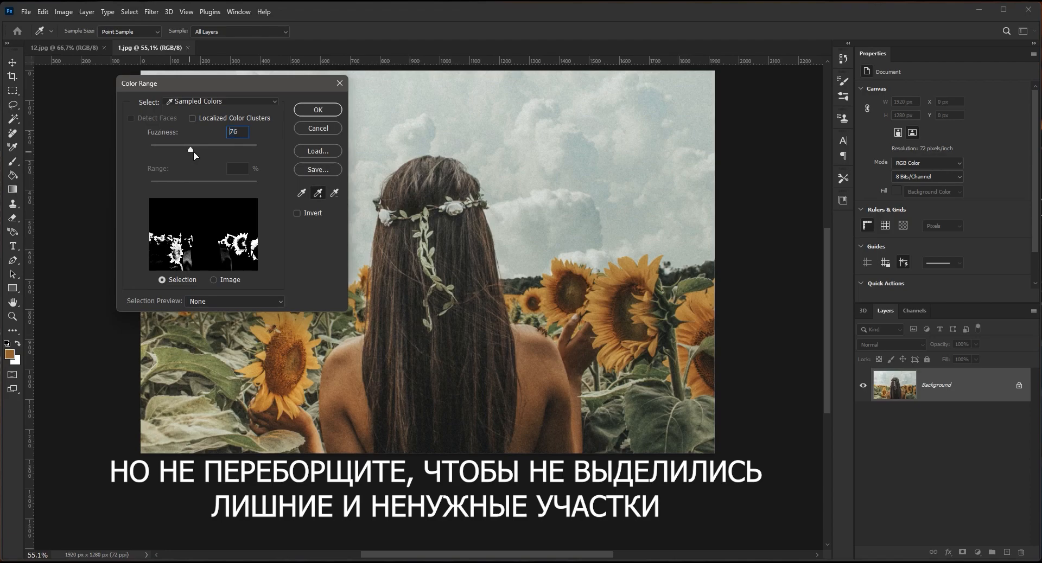
pyautogui.moveTo(197, 153); pyautogui.dragTo(192, 154)
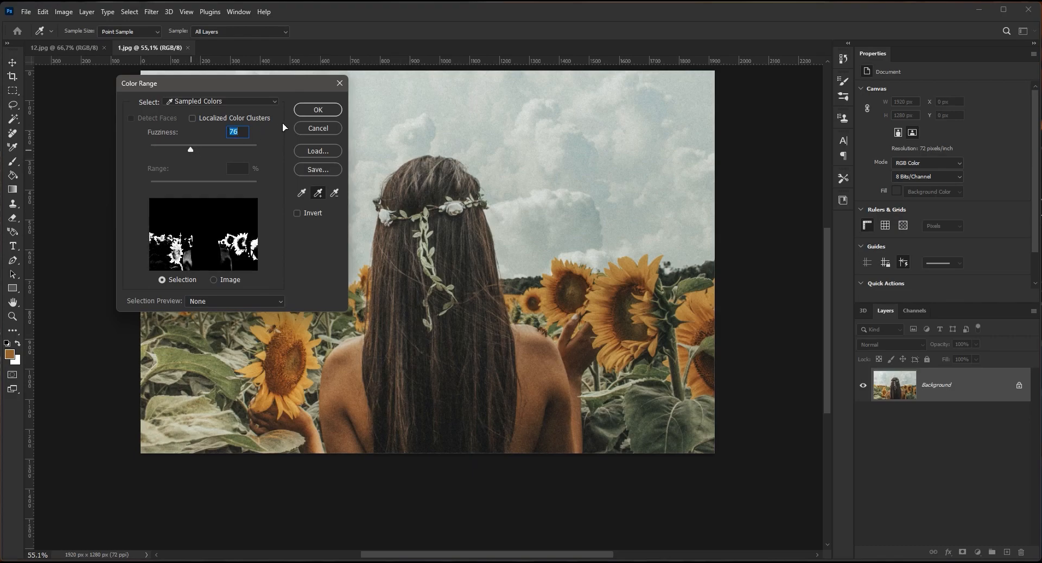
pyautogui.click(306, 110)
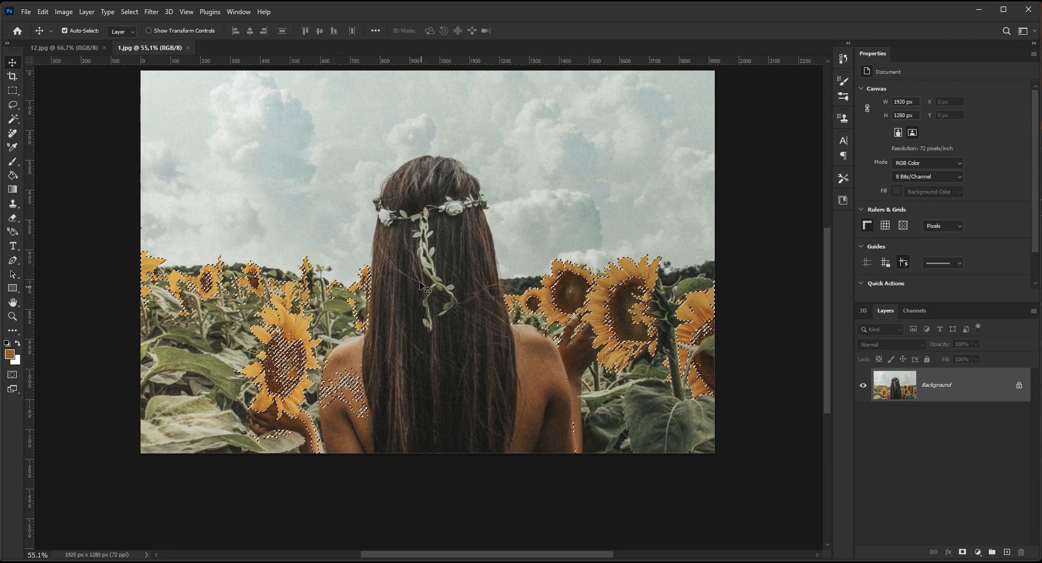
# Subtract the unwanted areas on the woman's shoulder, hand and arm from the selection with the Lasso tool.
pyautogui.moveTo(13, 104); pyautogui.dragTo(67, 109)
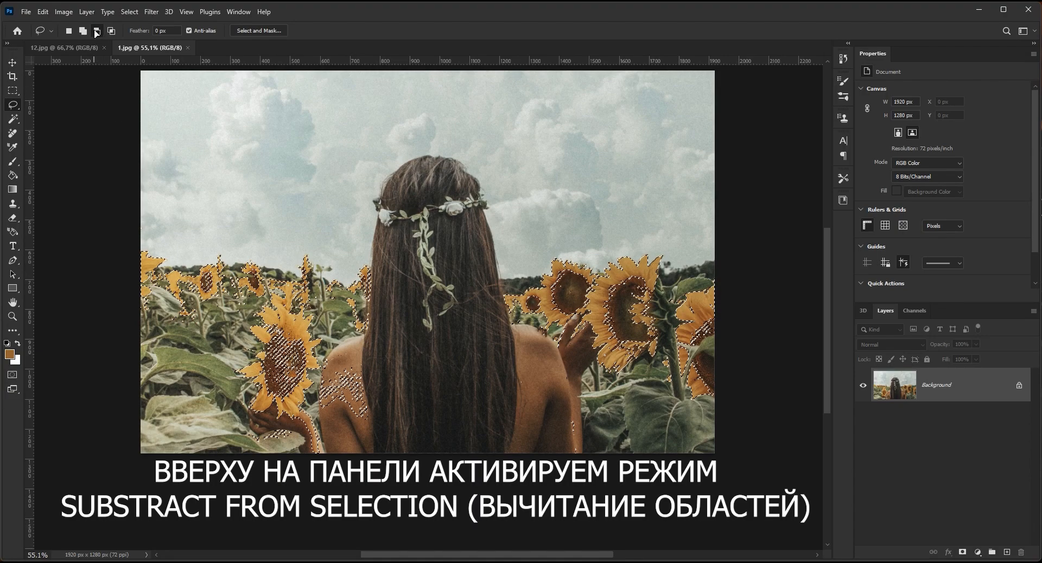
pyautogui.moveTo(362, 346)
pyautogui.mouseDown()
pyautogui.moveTo(324, 350)
pyautogui.moveTo(316, 395)
pyautogui.moveTo(323, 413)
pyautogui.moveTo(360, 426)
pyautogui.moveTo(380, 410)
pyautogui.moveTo(362, 346)
pyautogui.mouseUp()
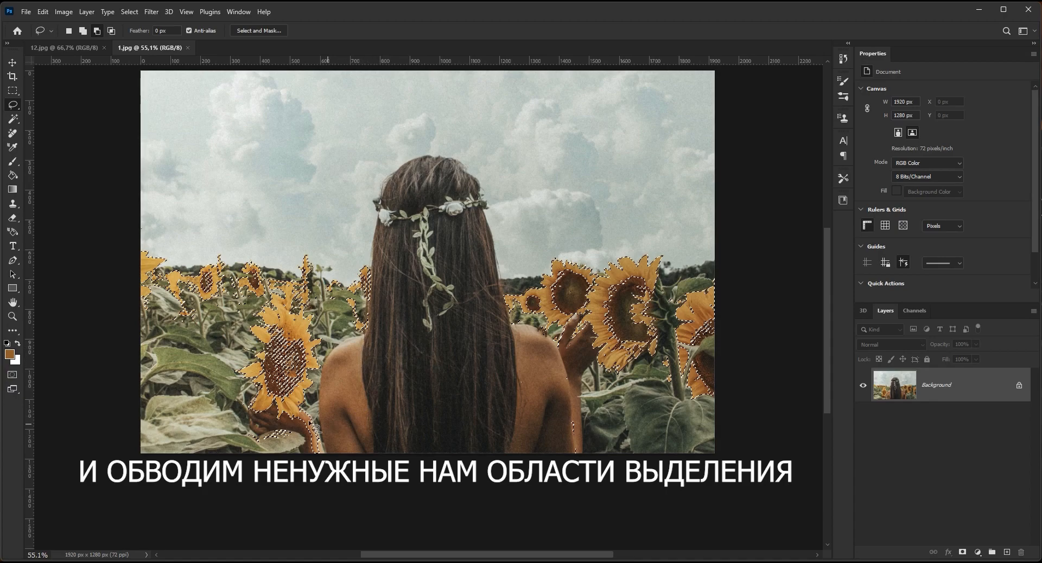
pyautogui.moveTo(288, 429)
pyautogui.mouseDown()
pyautogui.moveTo(265, 428)
pyautogui.moveTo(276, 441)
pyautogui.moveTo(288, 430)
pyautogui.mouseUp()
pyautogui.moveTo(565, 376)
pyautogui.mouseDown()
pyautogui.moveTo(564, 450)
pyautogui.moveTo(579, 458)
pyautogui.moveTo(590, 434)
pyautogui.moveTo(566, 374)
pyautogui.mouseUp()
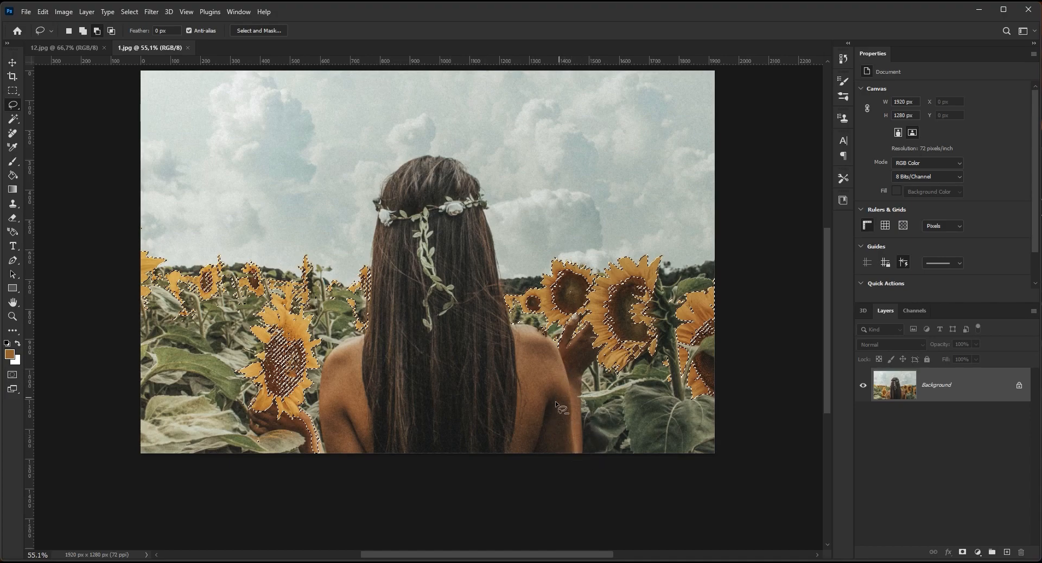
pyautogui.moveTo(522, 321); pyautogui.dragTo(520, 322)
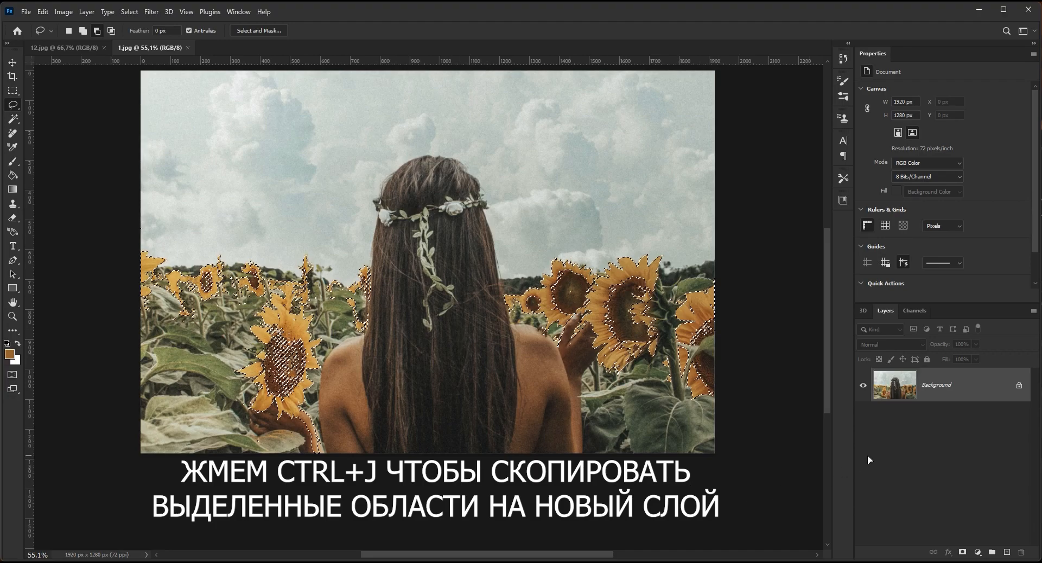
# Copy the selected sunflowers to a new layer and convert that layer to a smart object.
pyautogui.hotkey('ctrl', 'j')
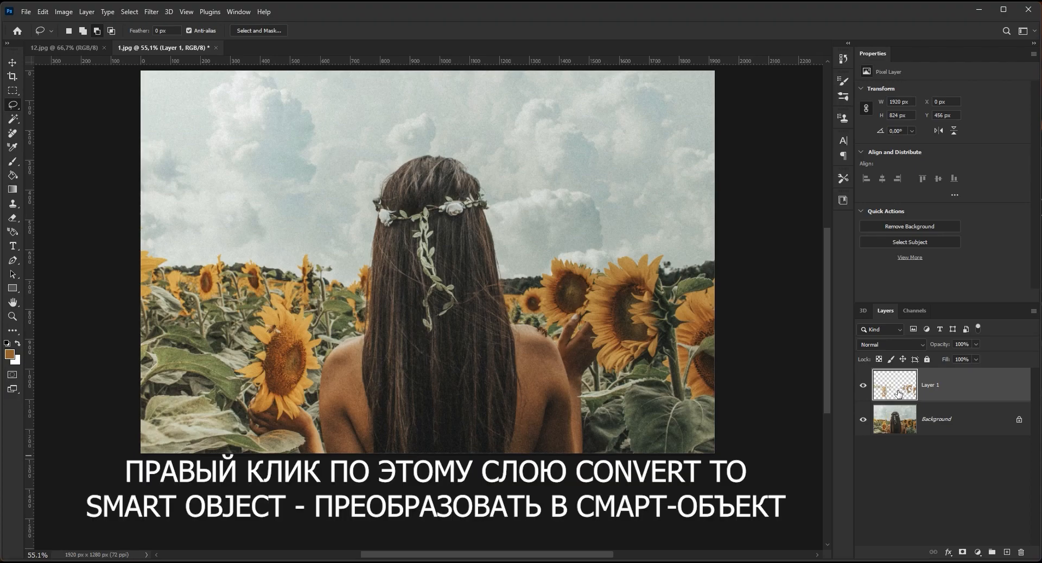
pyautogui.rightClick(967, 391)
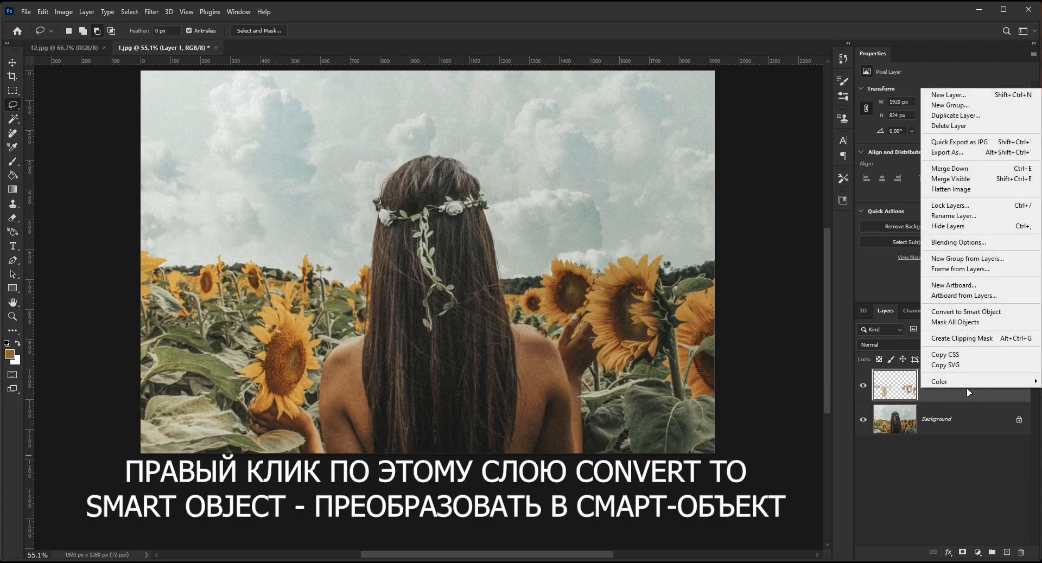
pyautogui.click(1018, 315)
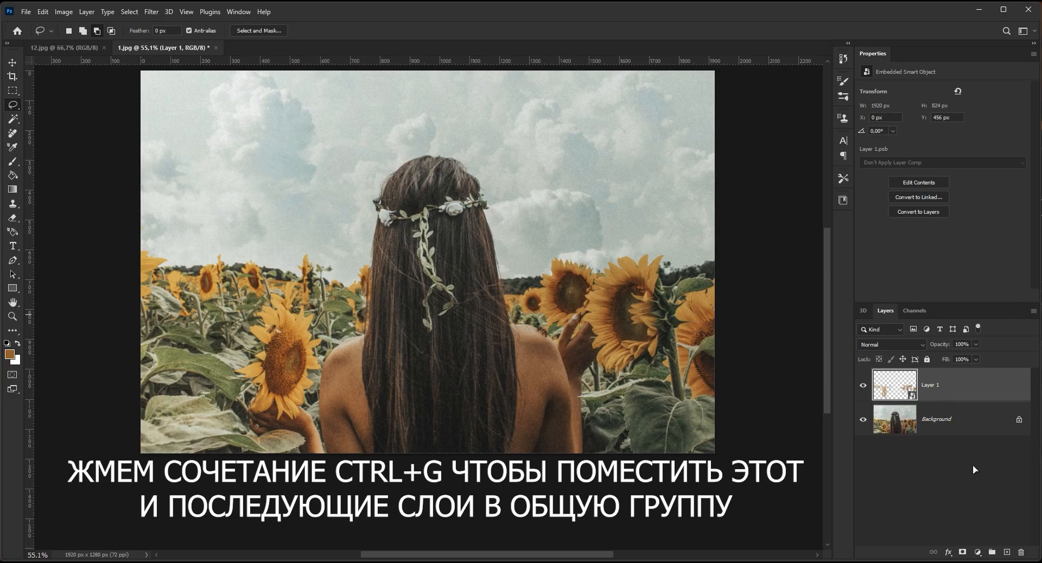
# Place the sunflower smart object in a layer group and duplicate it inside the group.
pyautogui.hotkey('ctrl', 'g')
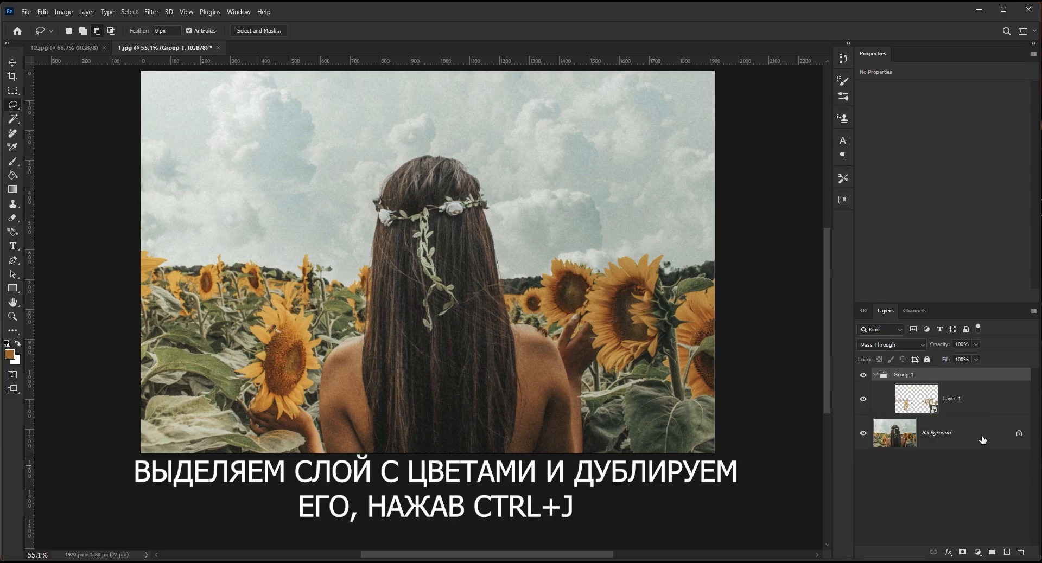
pyautogui.click(985, 405)
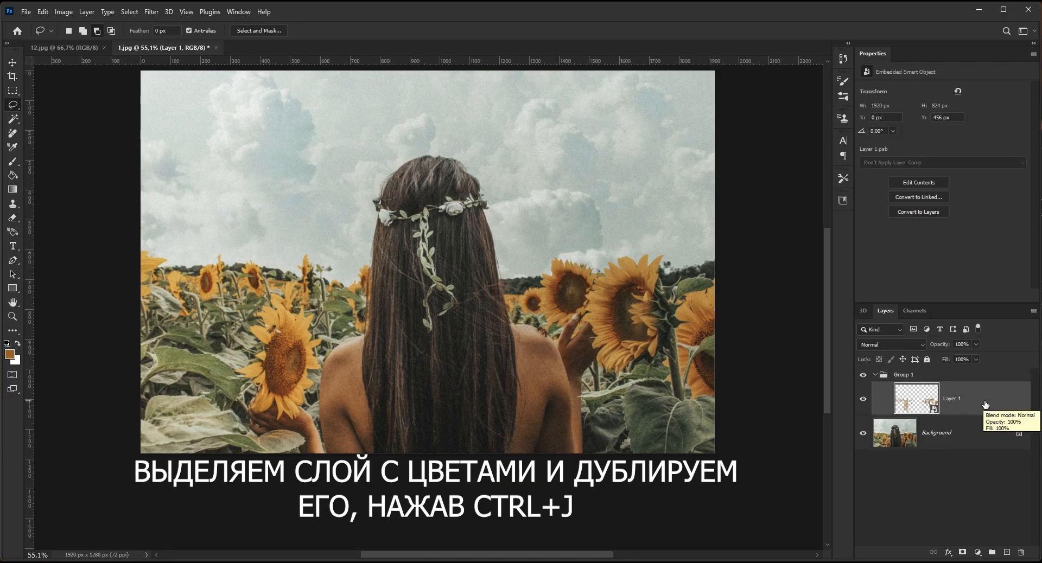
pyautogui.hotkey('ctrl', 'j')
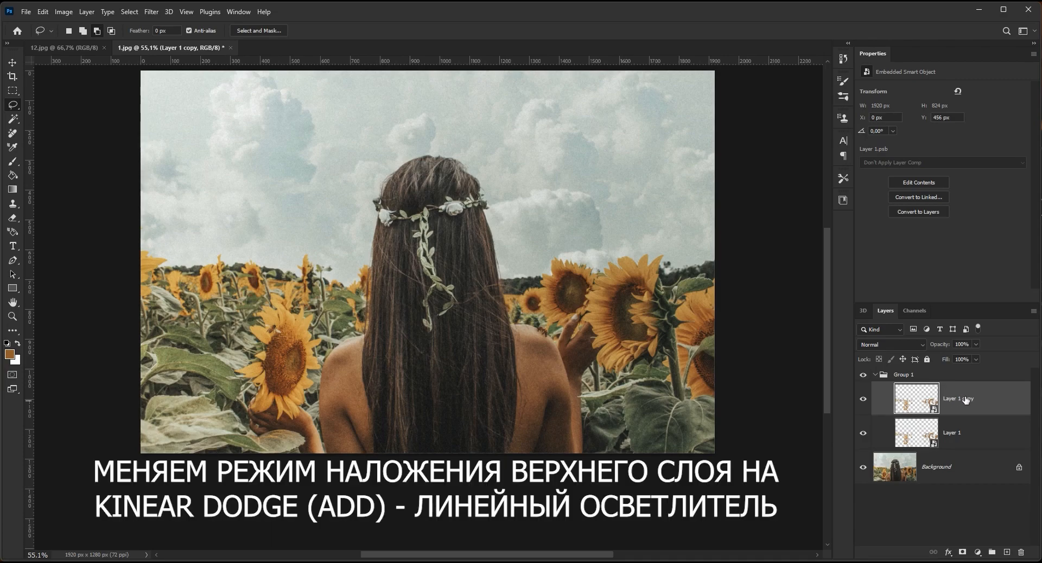
# Set the duplicate sunflower layer's blend mode to Linear Dodge (Add) and apply a Gaussian Blur with a 5-pixel radius.
pyautogui.click(915, 345)
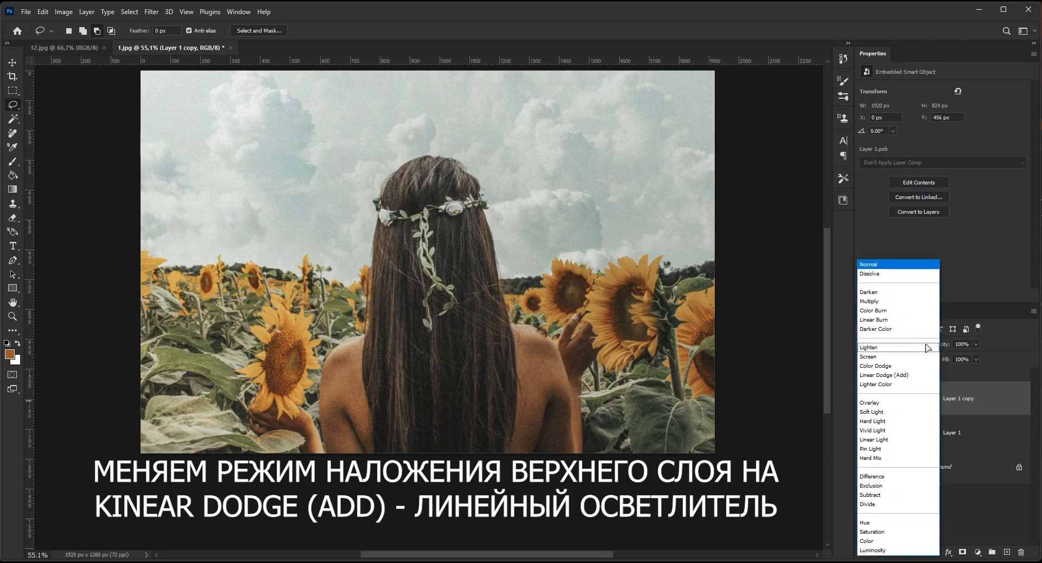
pyautogui.click(924, 379)
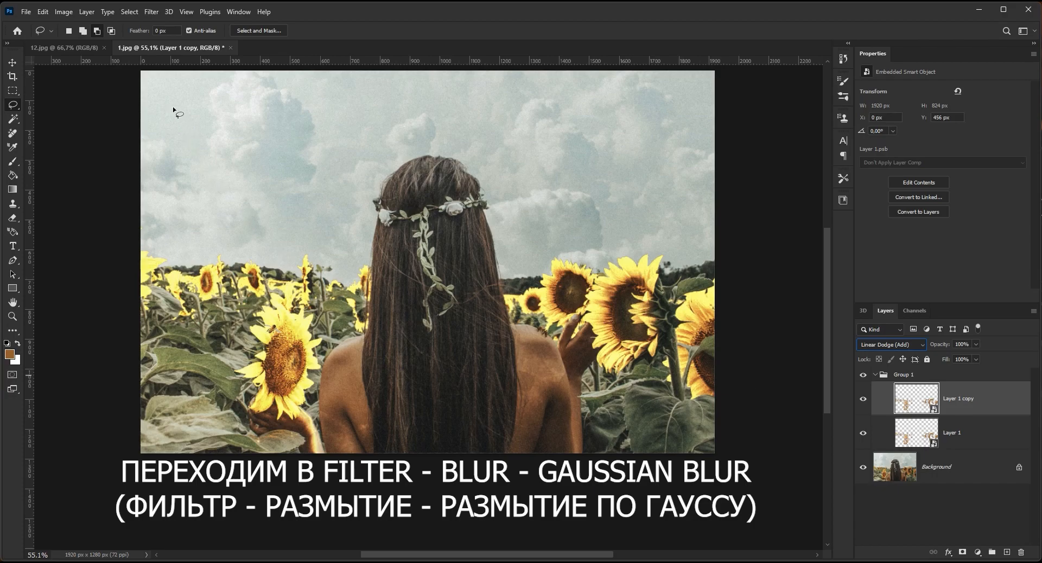
pyautogui.click(152, 11)
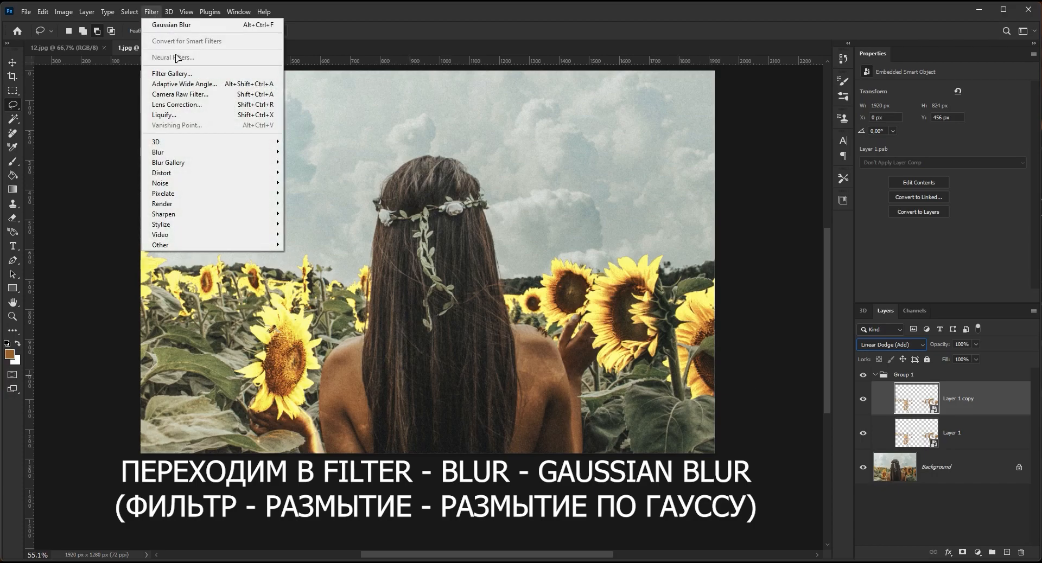
pyautogui.moveTo(231, 154)
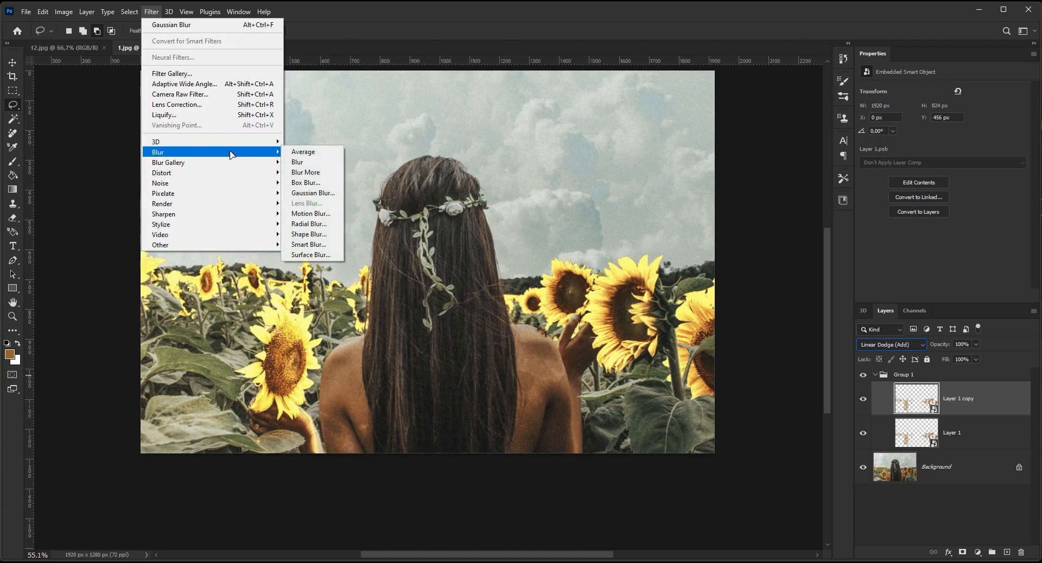
pyautogui.click(340, 196)
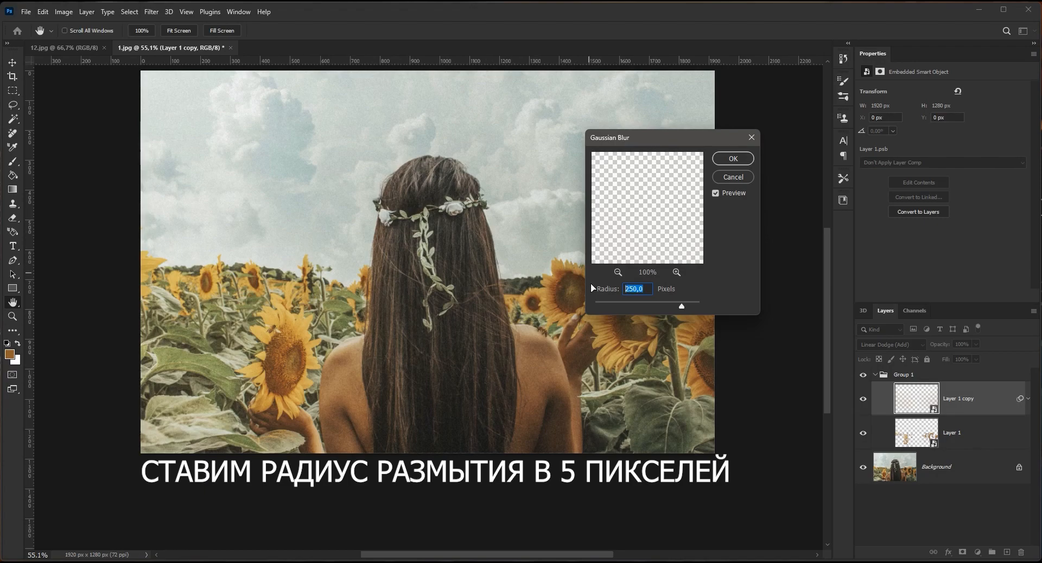
pyautogui.write('5')
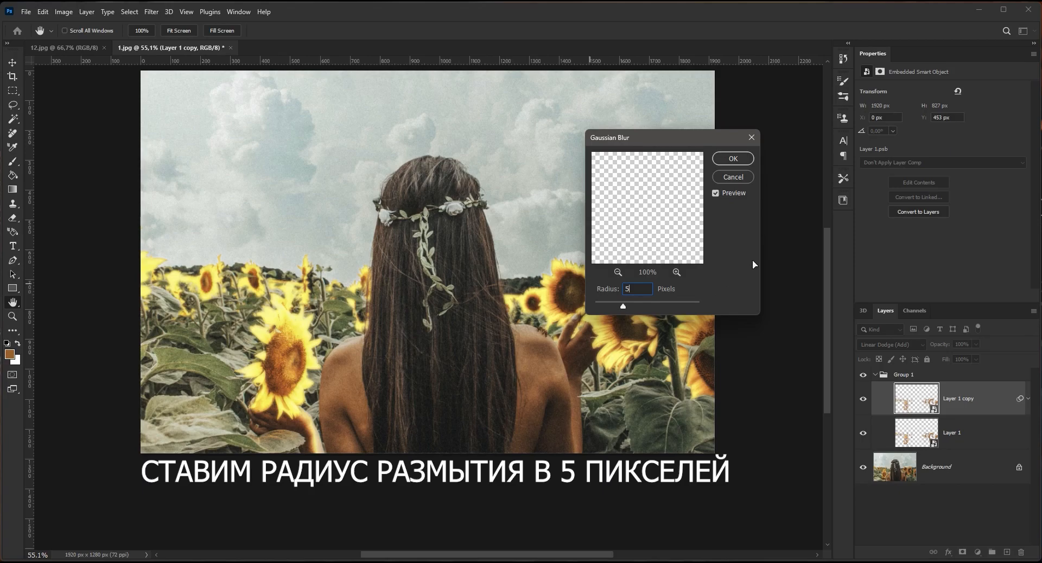
pyautogui.click(745, 160)
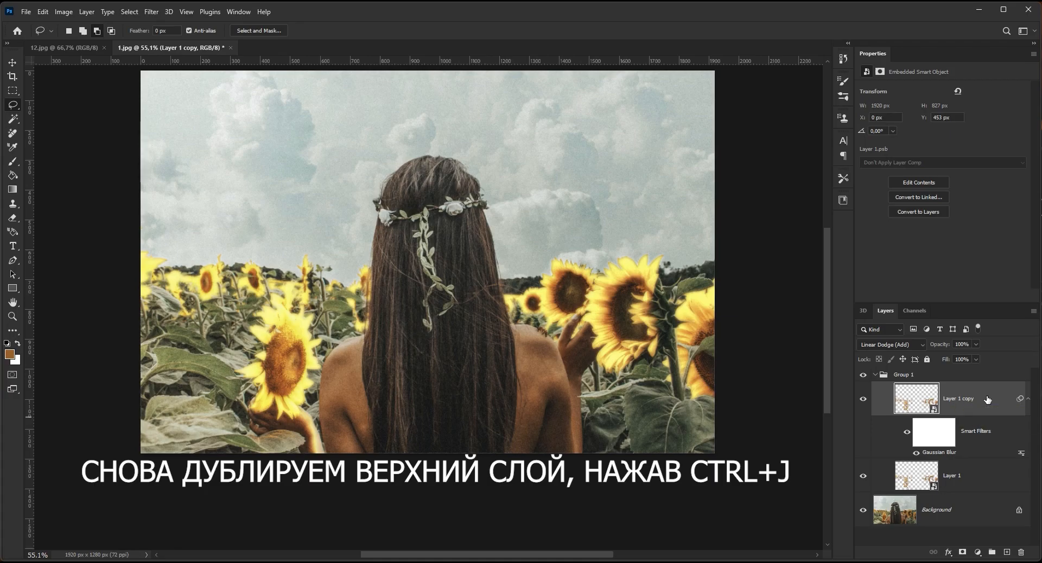
# Duplicate the blurred sunflower layer and set the copy's Gaussian Blur smart filter radius to 100 pixels.
pyautogui.hotkey('ctrl', 'j')
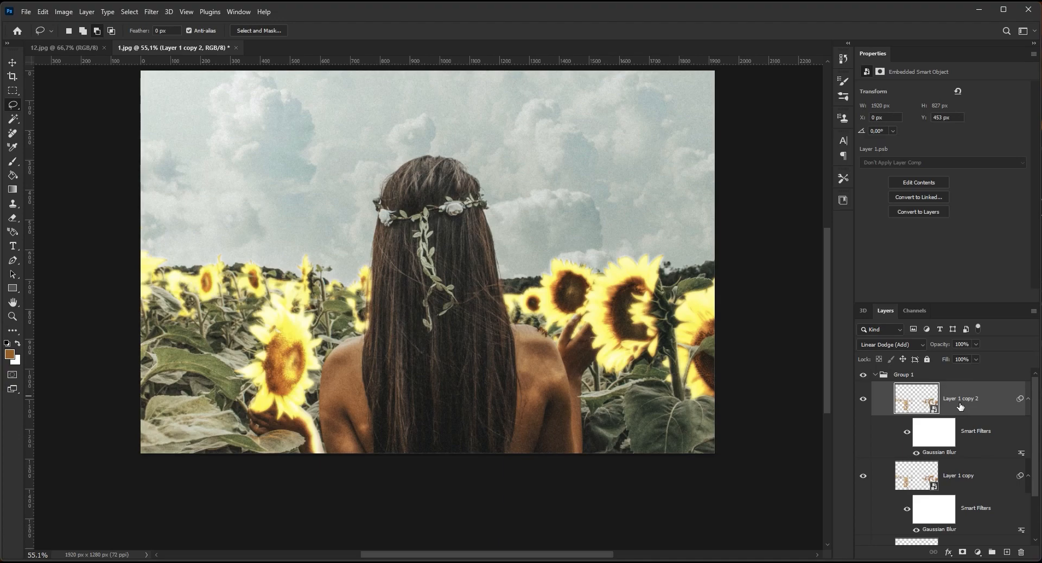
pyautogui.doubleClick(946, 452)
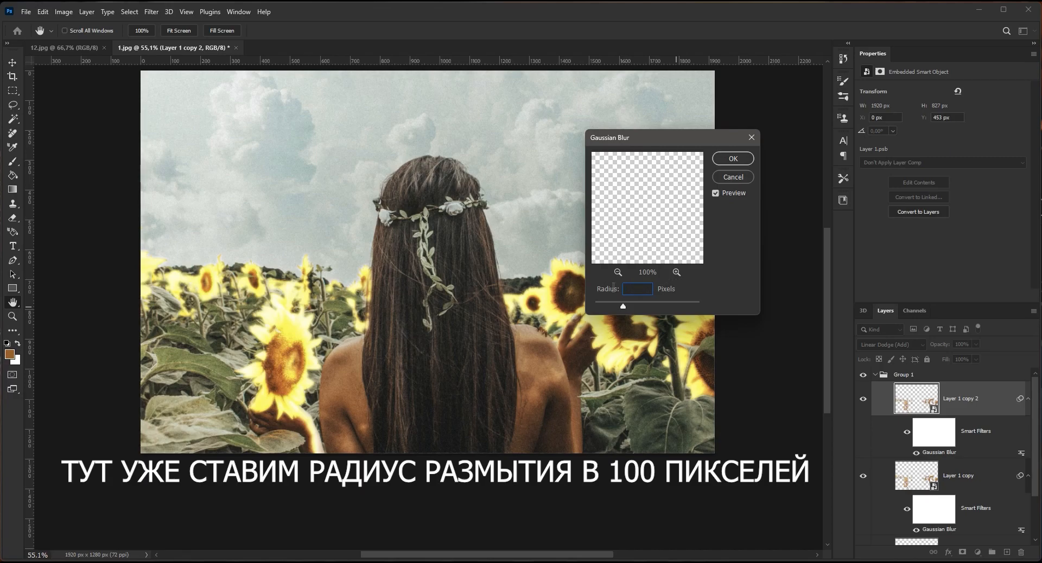
pyautogui.write('100')
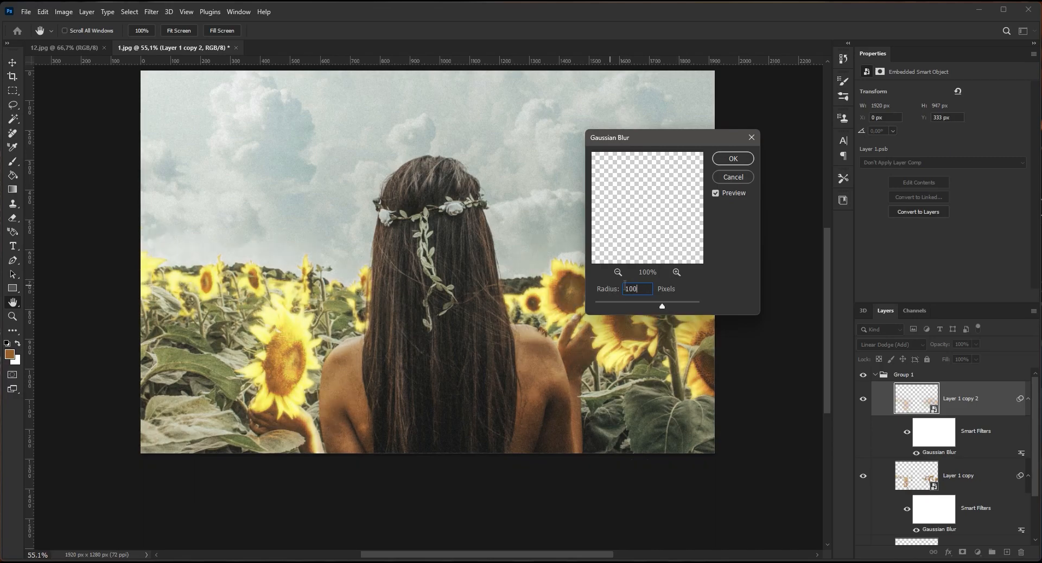
pyautogui.click(731, 158)
pyautogui.press('l')
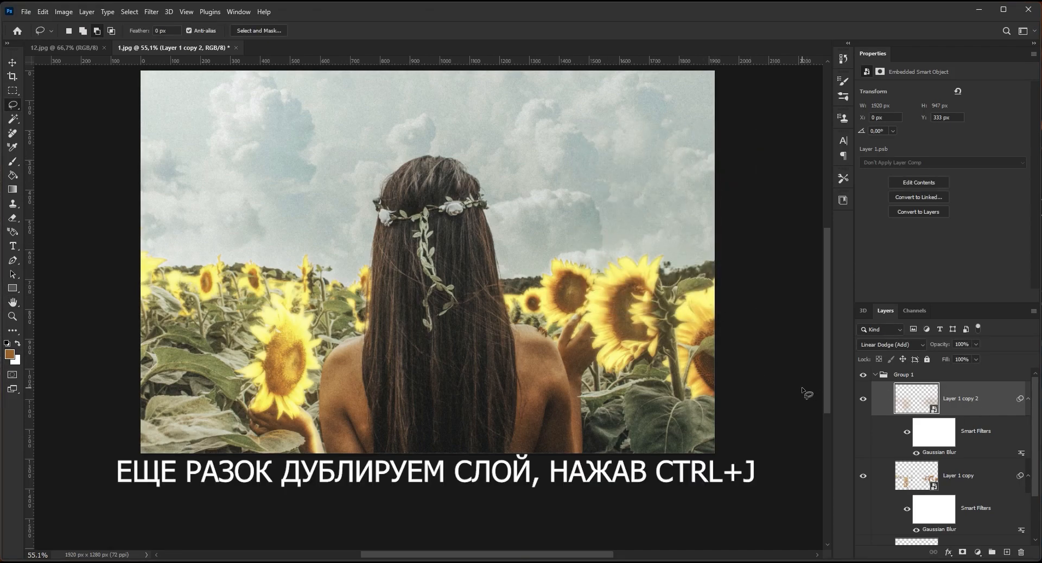
# Duplicate the top glow layer once more and set the new copy's Gaussian Blur radius to 250 pixels.
pyautogui.hotkey('ctrl', 'j')
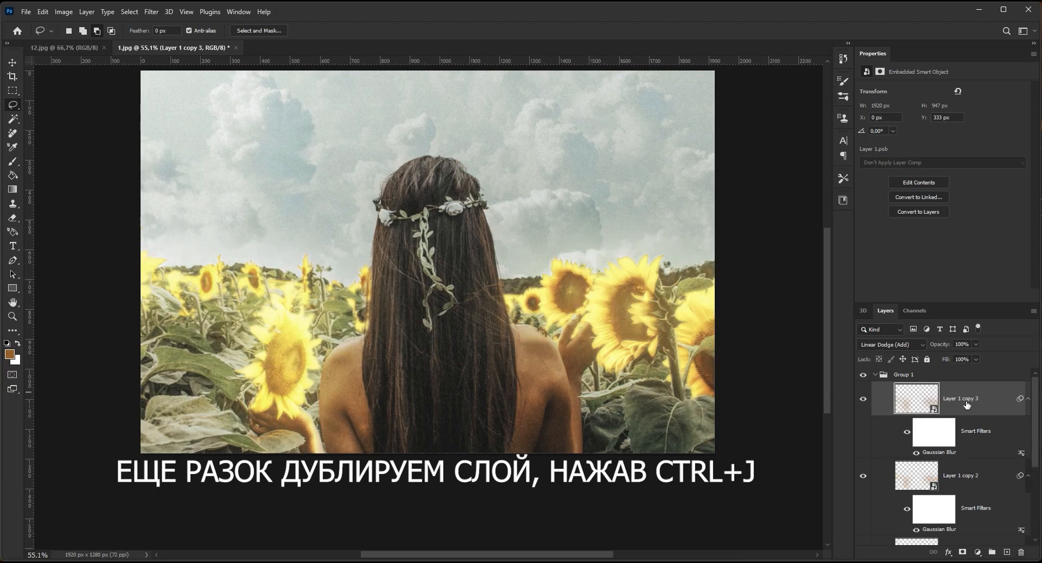
pyautogui.doubleClick(940, 454)
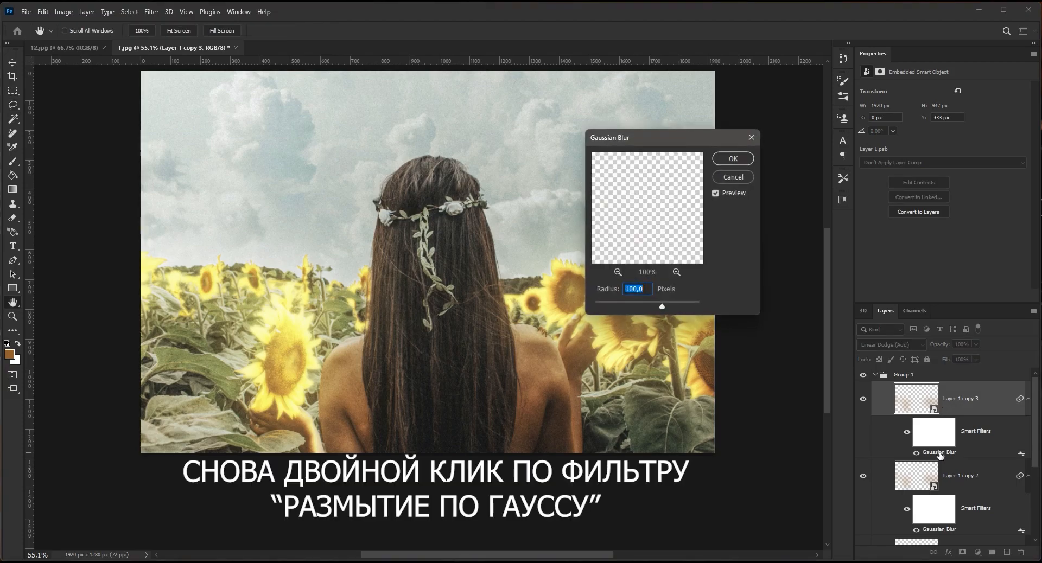
pyautogui.click(649, 289)
pyautogui.doubleClick(651, 288)
pyautogui.write('250')
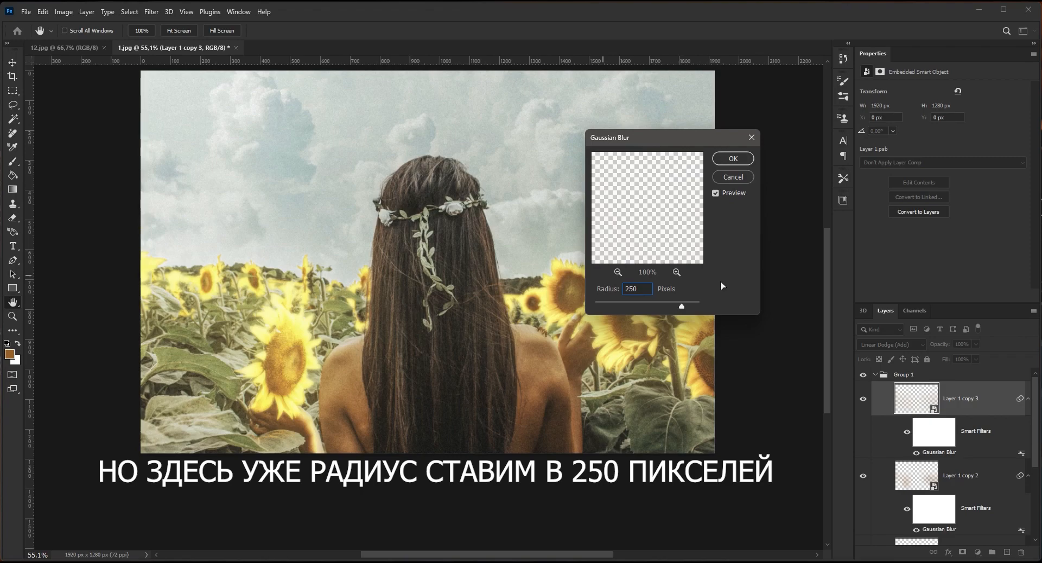
pyautogui.click(727, 159)
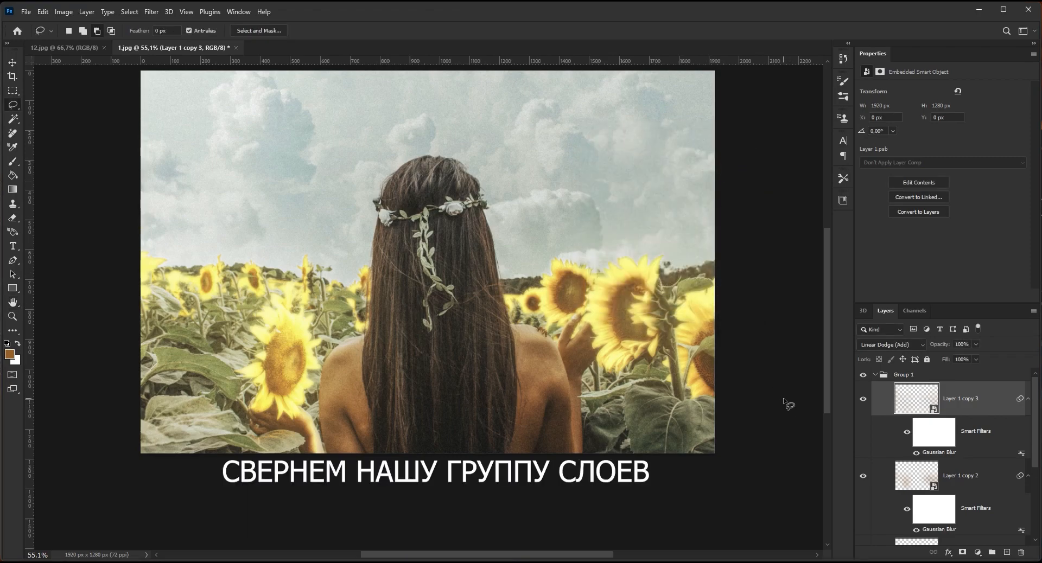
# Collapse the layer group that holds the sunflower glow layers and select the group.
pyautogui.click(875, 374)
pyautogui.doubleClick(903, 374)
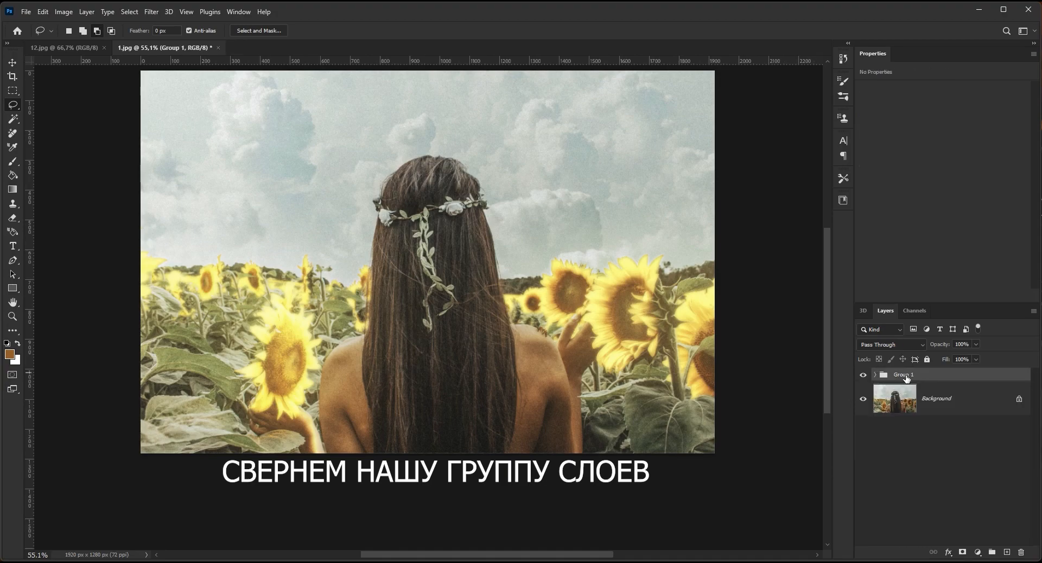
# Rename the collapsed layer group holding the glow layers as Flowers.
pyautogui.write('А')
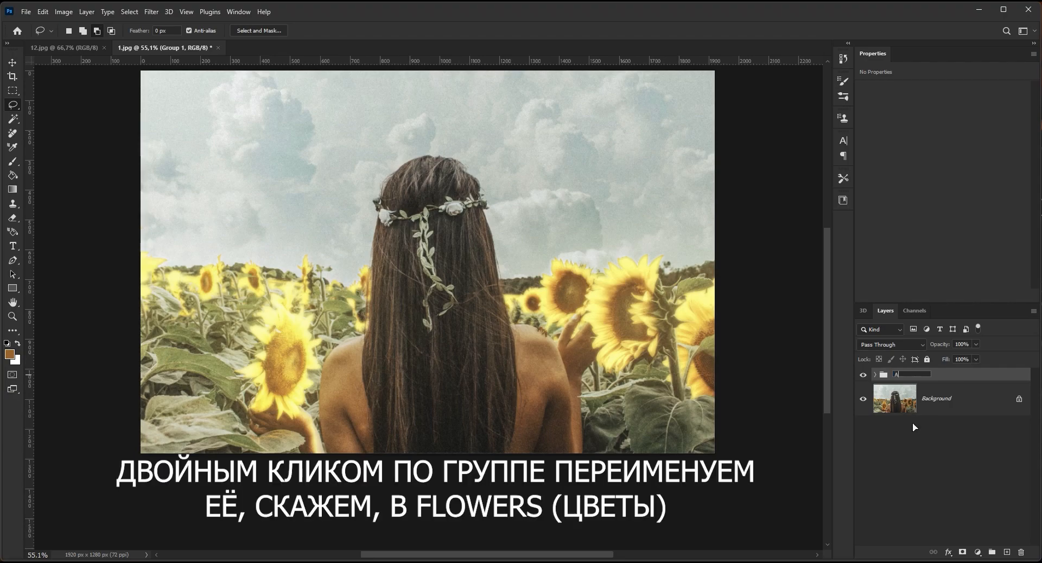
pyautogui.write('дшцукы')
pyautogui.press('Pause')
pyautogui.press('Return')
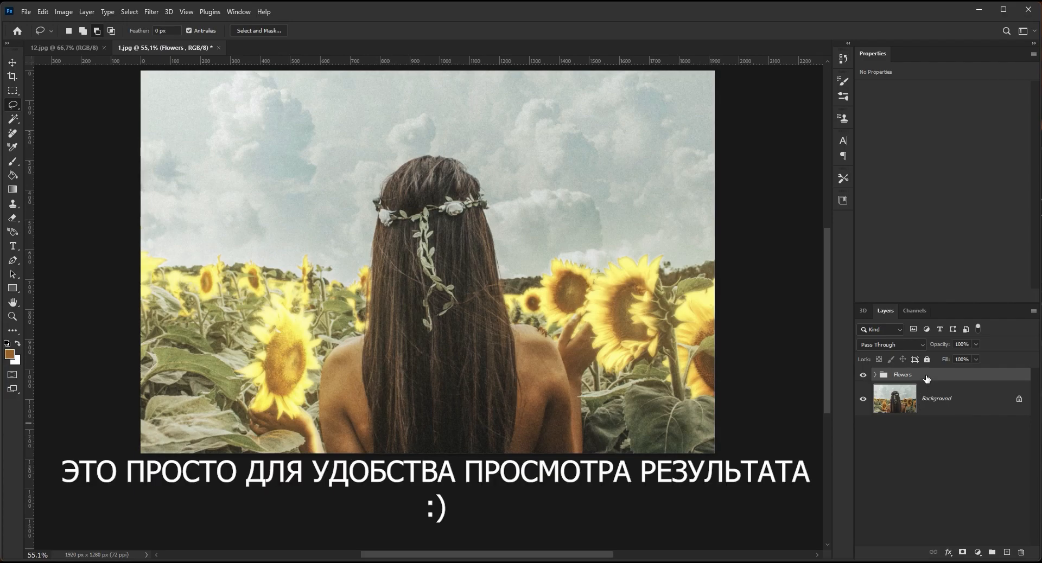
# Toggle the Flowers group's visibility several times to compare the photo with and without the sunflower glow.
pyautogui.click(863, 375)
pyautogui.click(863, 375)
pyautogui.click(864, 375)
pyautogui.click(863, 375)
pyautogui.click(863, 376)
pyautogui.click(863, 376)
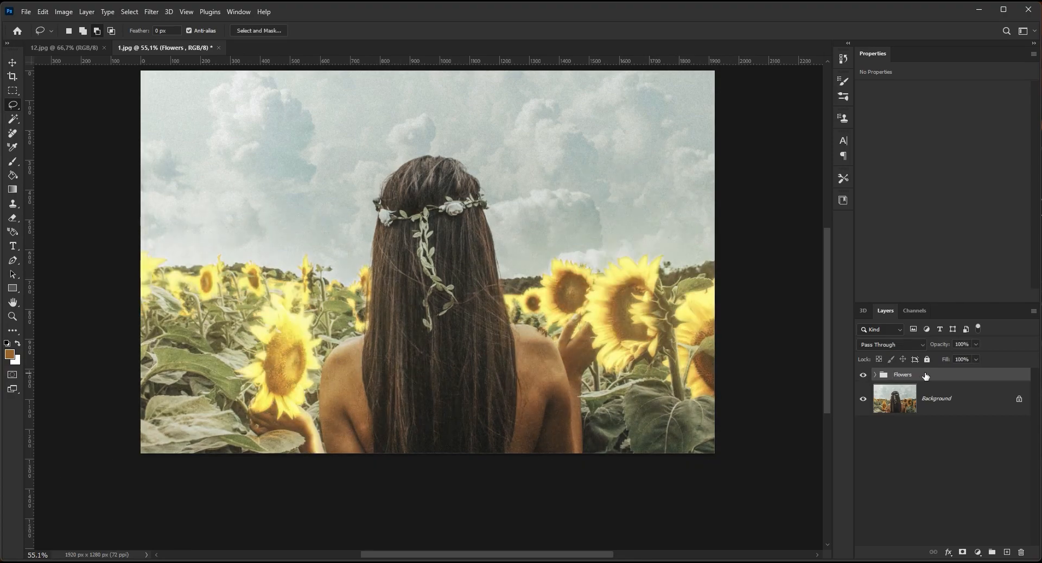
# Add a Gradient Map adjustment layer directly above the Background layer.
pyautogui.click(979, 406)
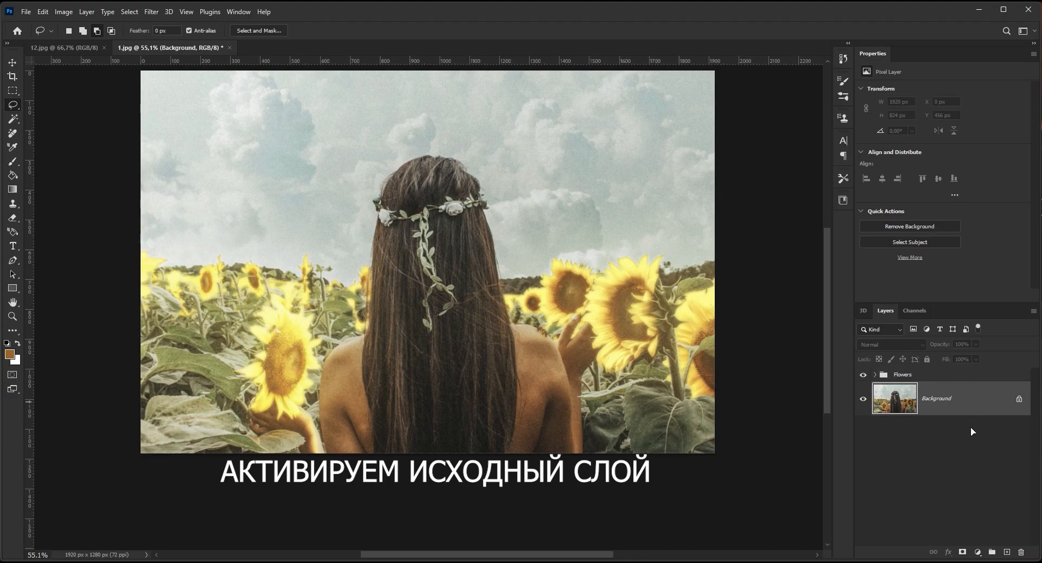
pyautogui.click(978, 552)
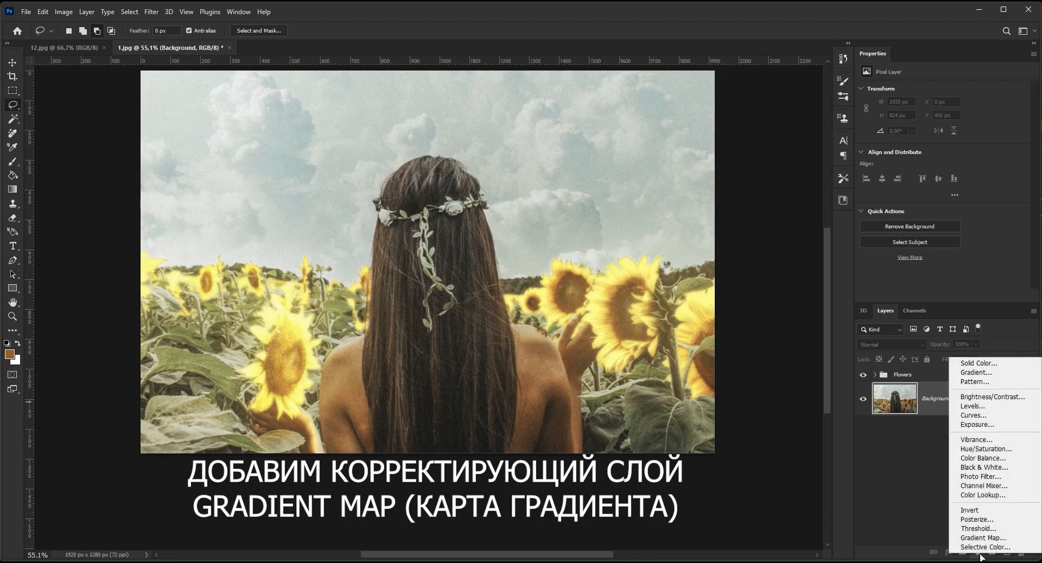
pyautogui.click(1026, 541)
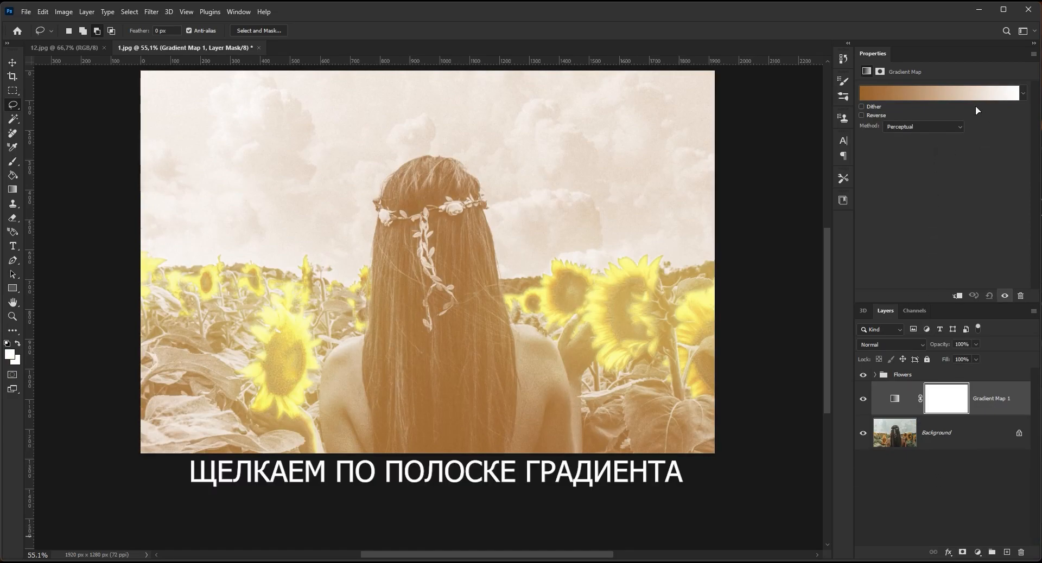
# Set the gradient map to the Black, White preset from the Basics folder in the Gradient Editor.
pyautogui.click(942, 102)
pyautogui.moveTo(758, 118); pyautogui.dragTo(703, 112)
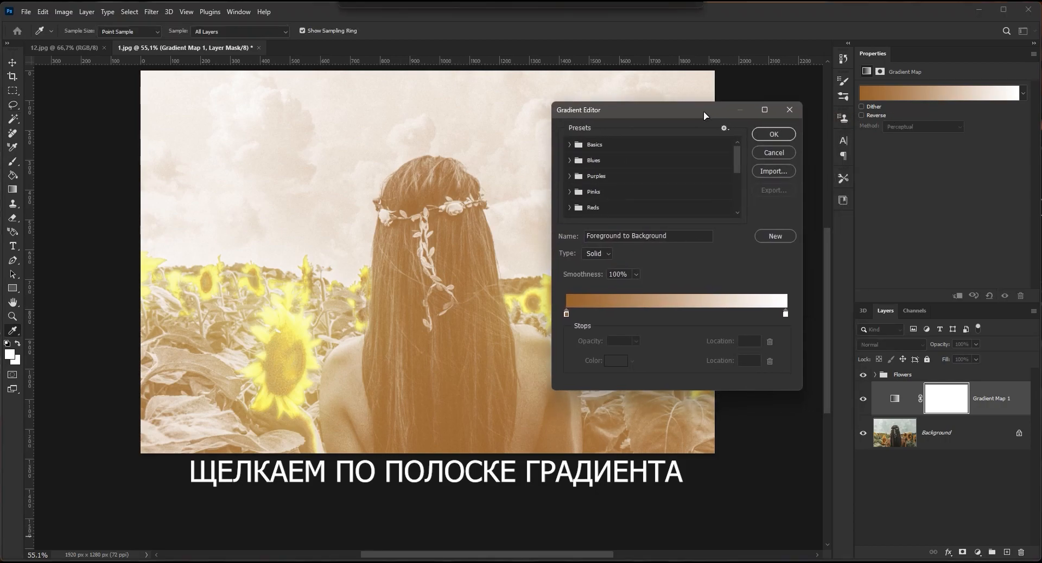
pyautogui.click(570, 144)
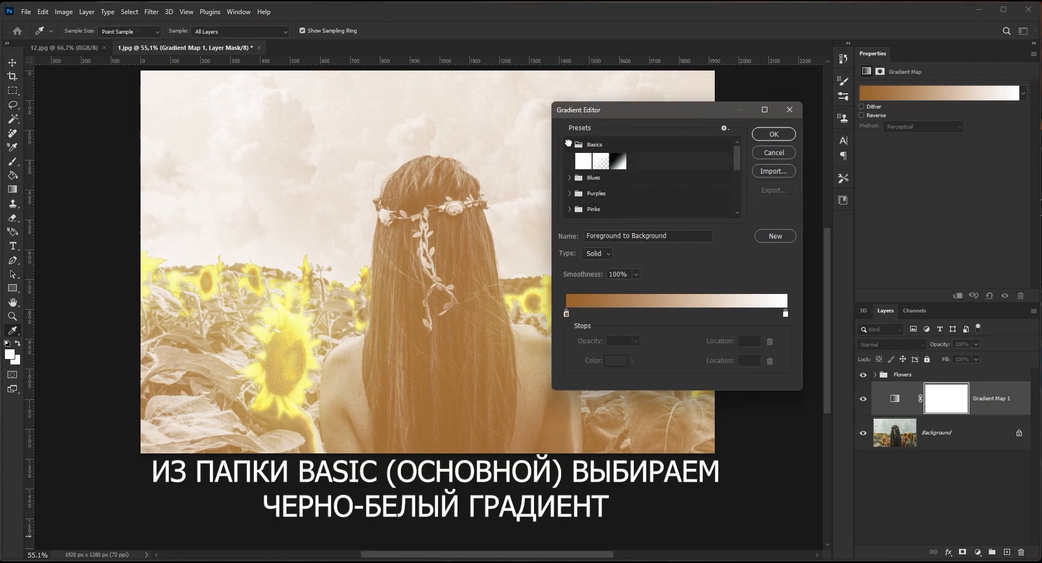
pyautogui.click(619, 162)
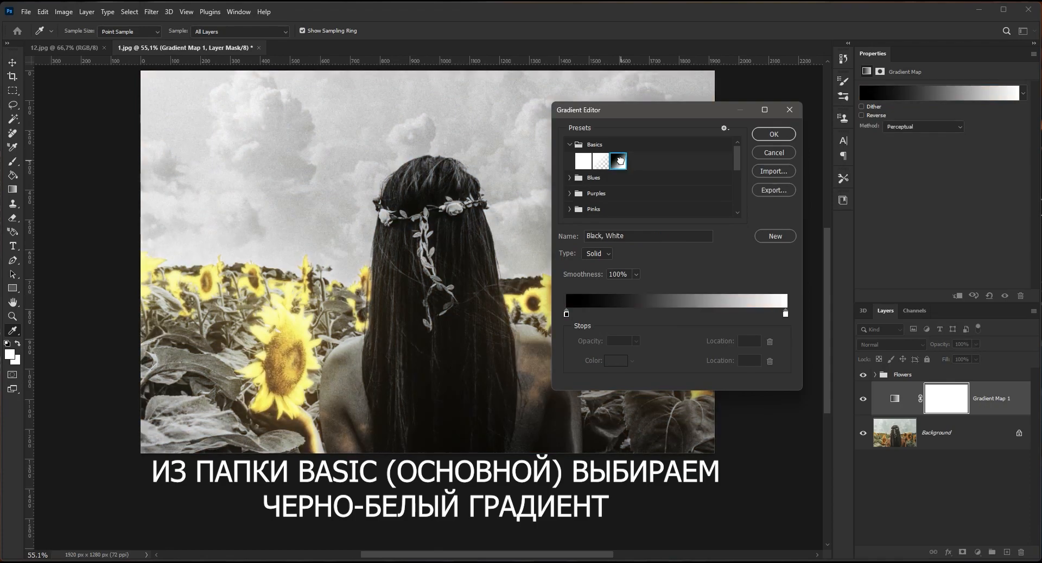
pyautogui.click(771, 139)
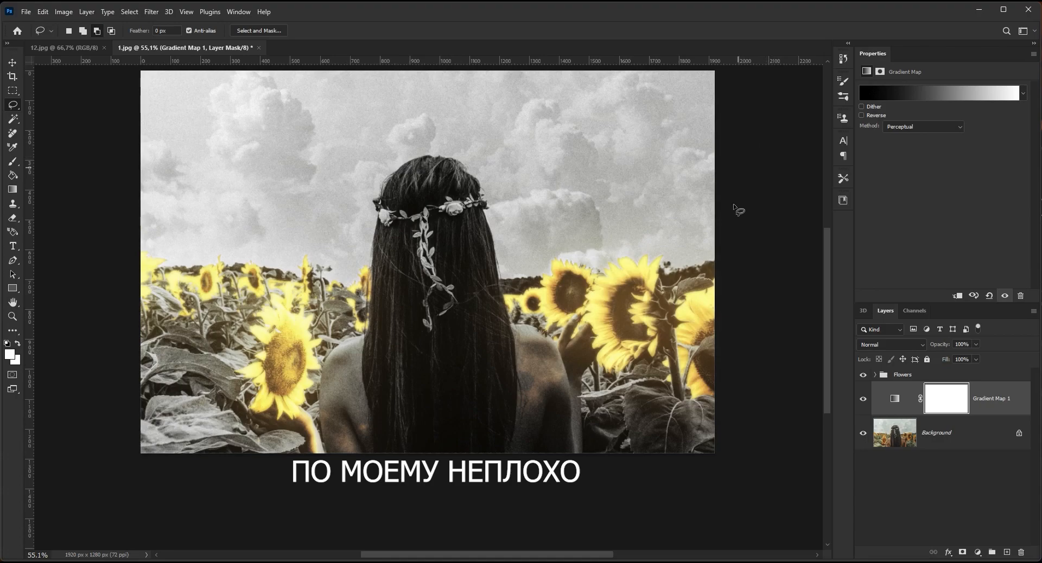
# Toggle the Gradient Map layer's visibility to compare the colour and black-and-white versions of the background.
pyautogui.click(863, 400)
pyautogui.click(863, 400)
pyautogui.click(864, 400)
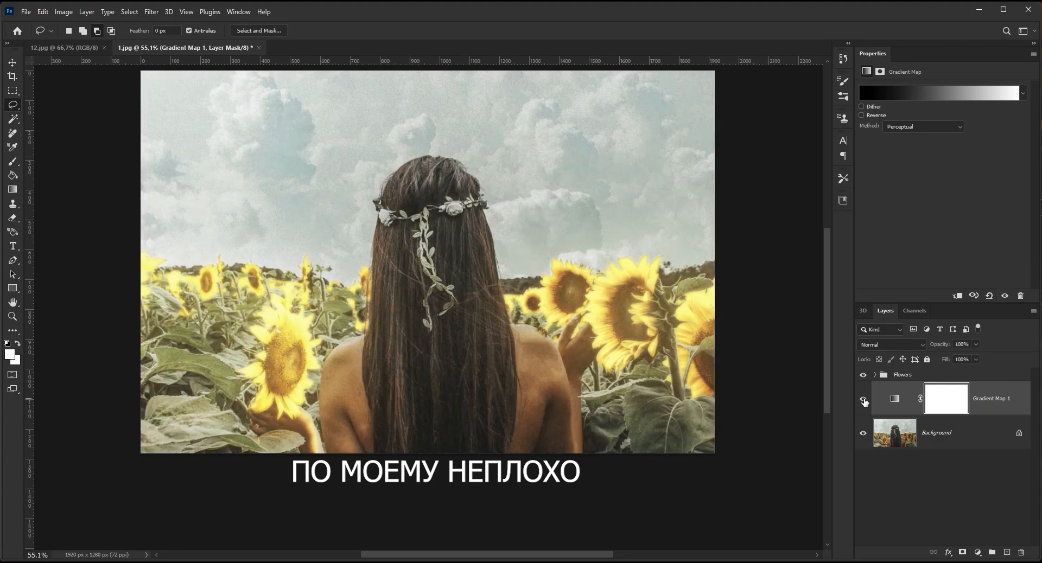
pyautogui.click(864, 400)
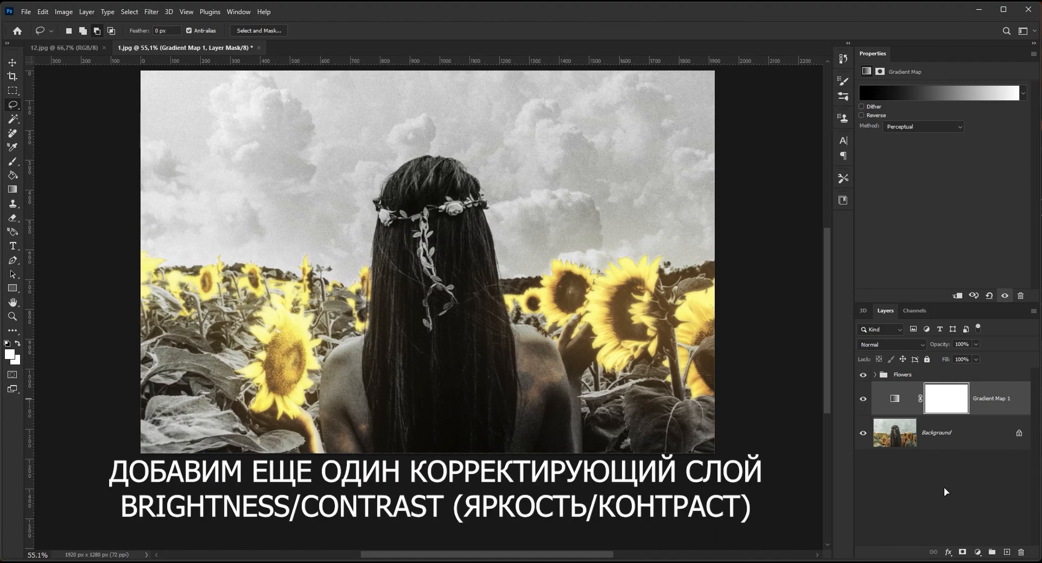
# Add a Brightness/Contrast adjustment layer above the Gradient Map with brightness -65 and contrast 59.
pyautogui.click(977, 552)
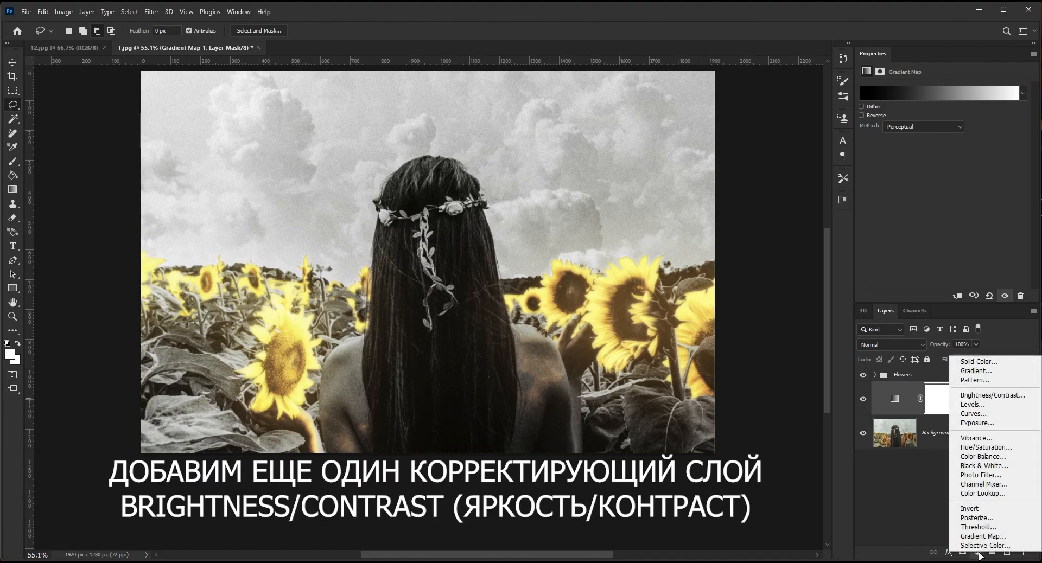
pyautogui.click(1028, 397)
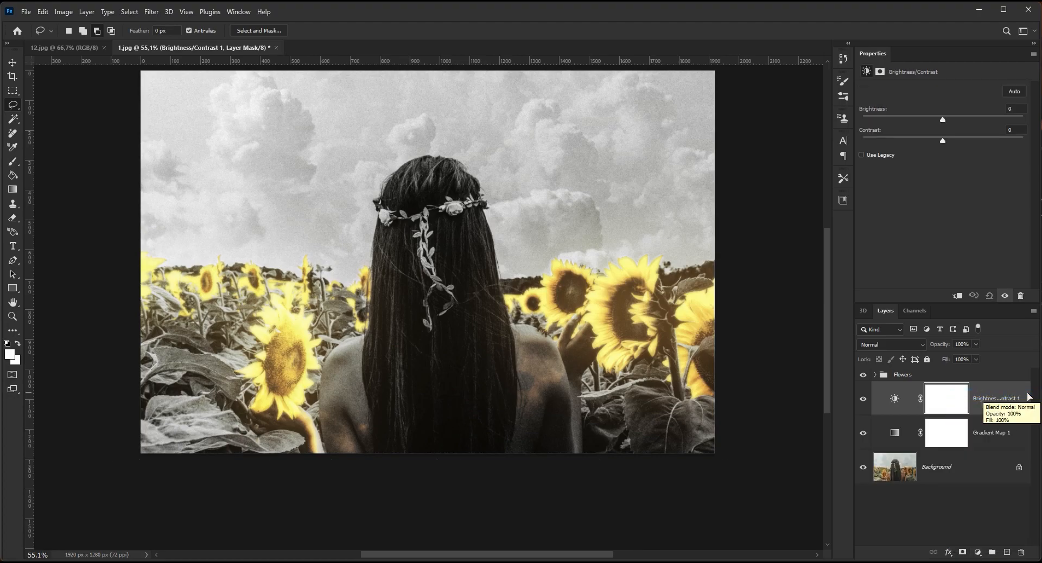
pyautogui.moveTo(943, 122); pyautogui.dragTo(988, 143)
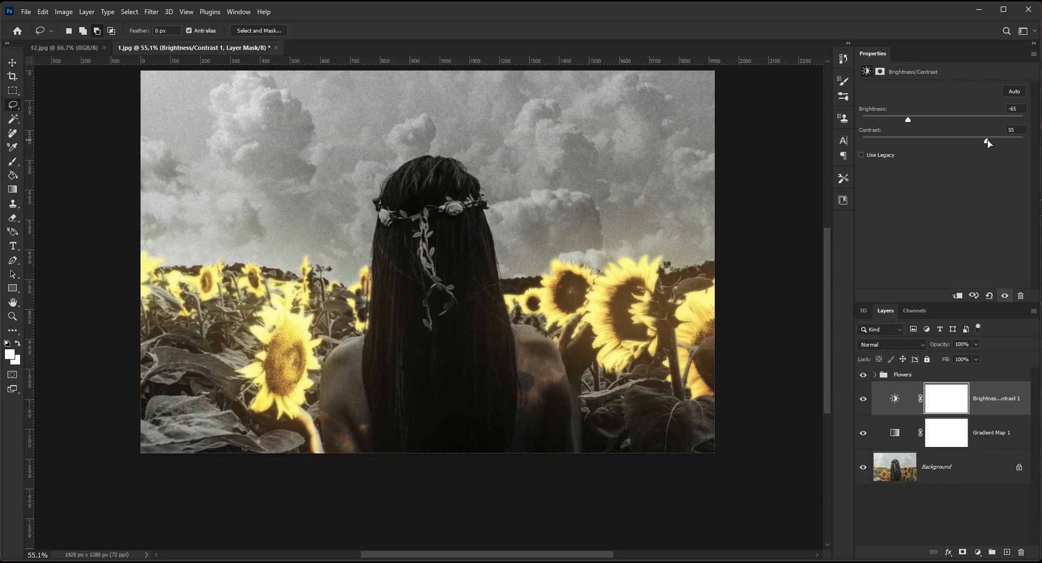
pyautogui.moveTo(988, 143)
pyautogui.mouseDown()
pyautogui.moveTo(939, 140)
pyautogui.moveTo(997, 141)
pyautogui.moveTo(972, 142)
pyautogui.mouseUp()
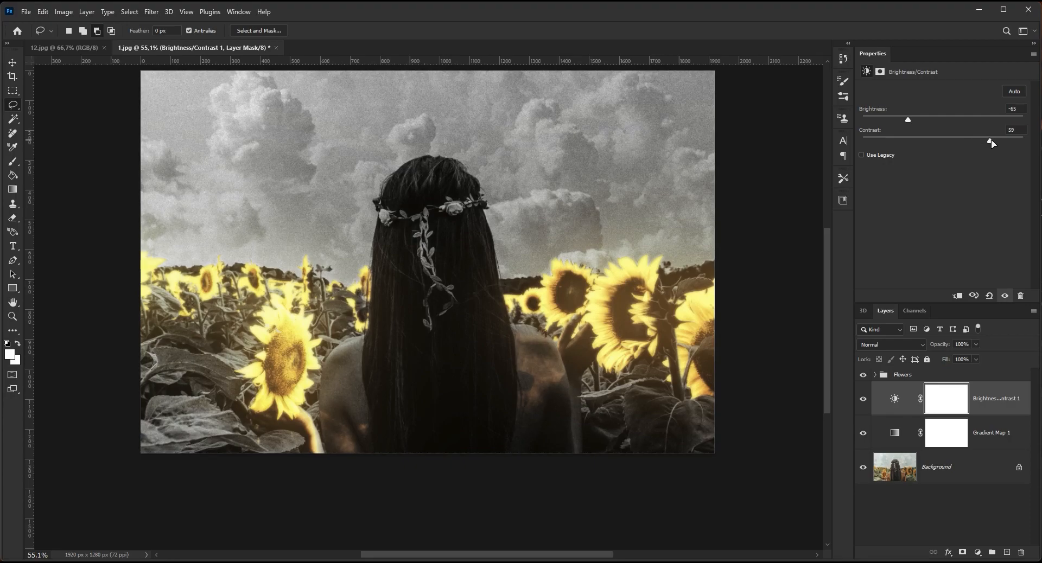